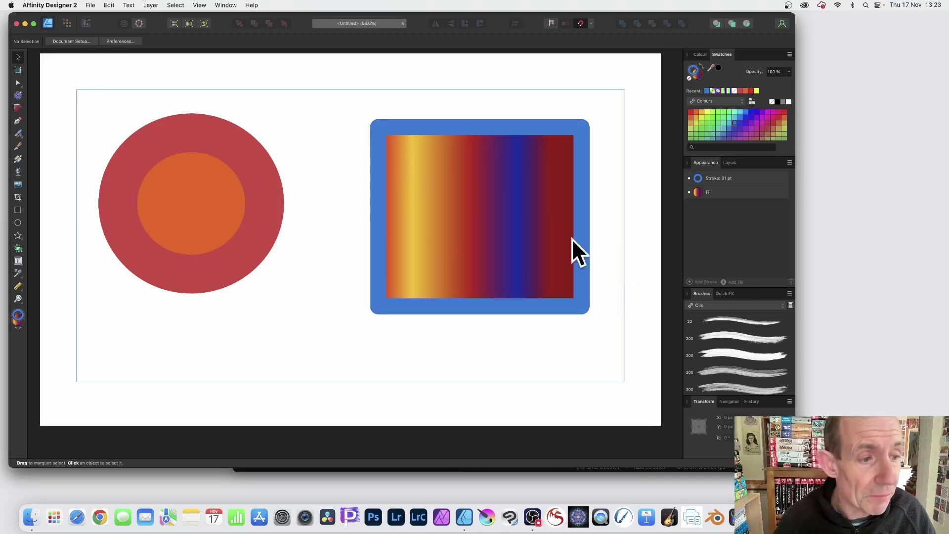
Open the picker tools flyout offering Colour Picker and Style Picker.
click(19, 271)
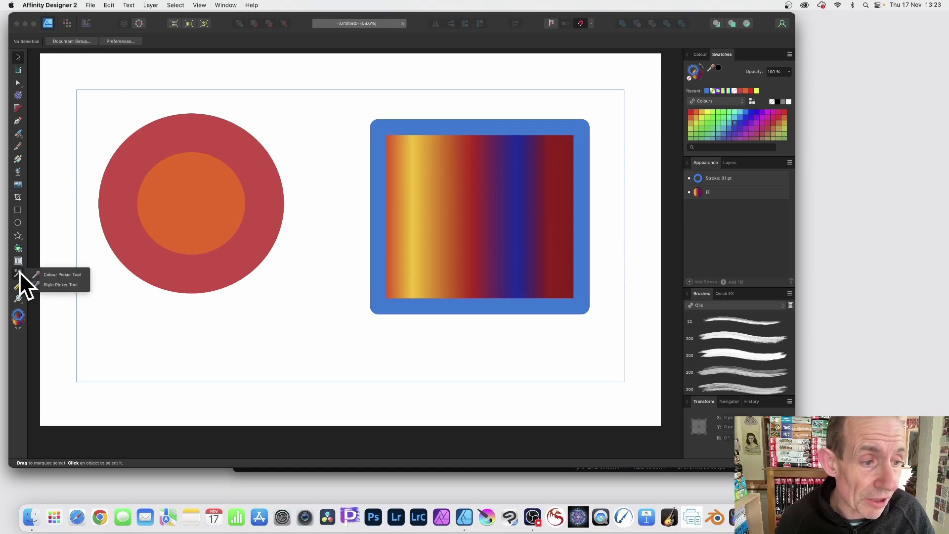
click(62, 285)
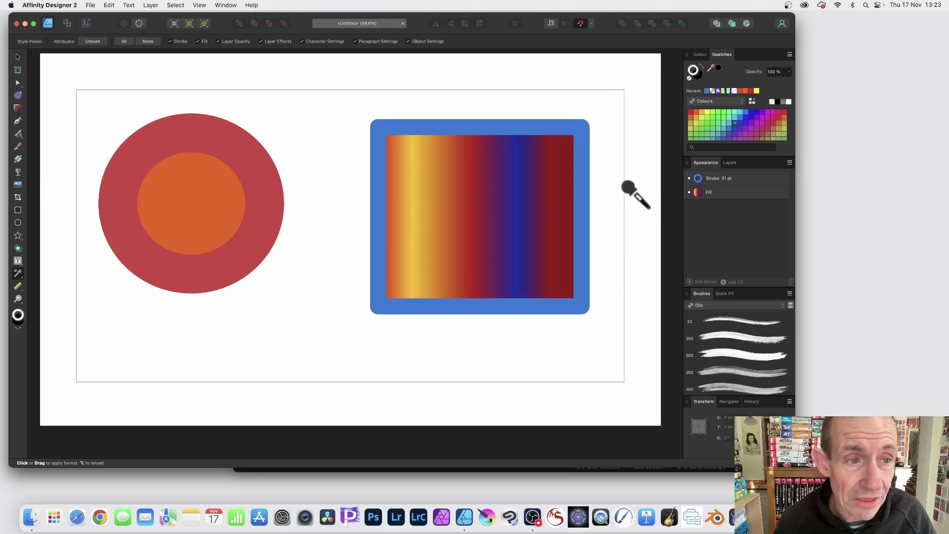
click(91, 41)
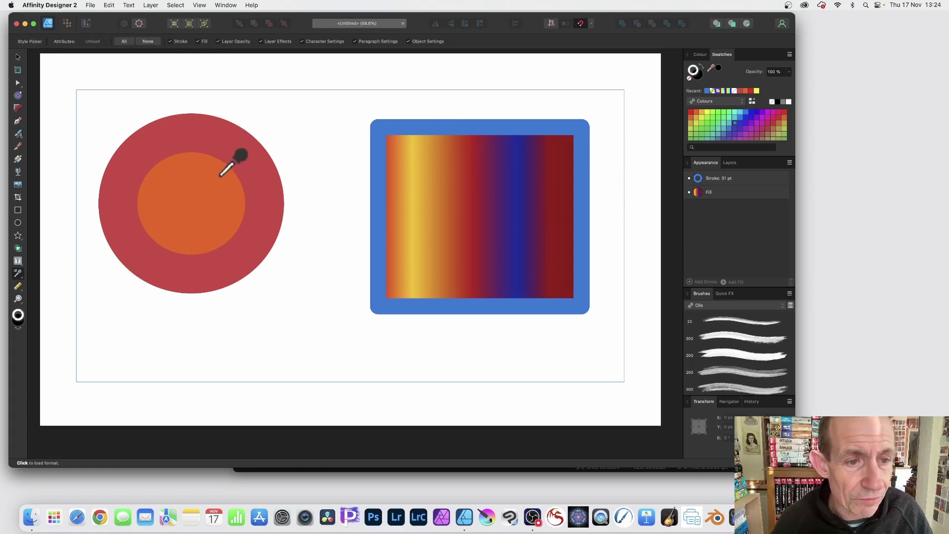
click(196, 184)
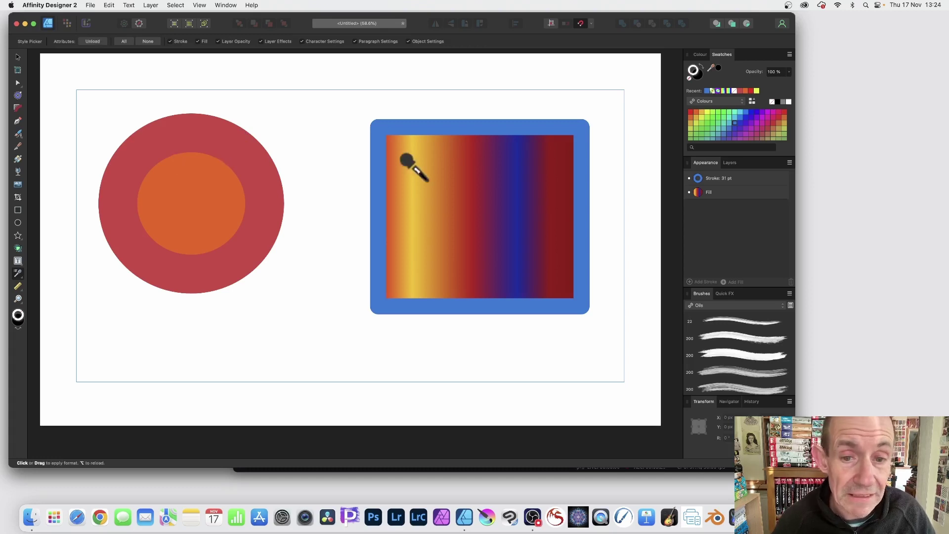
click(442, 161)
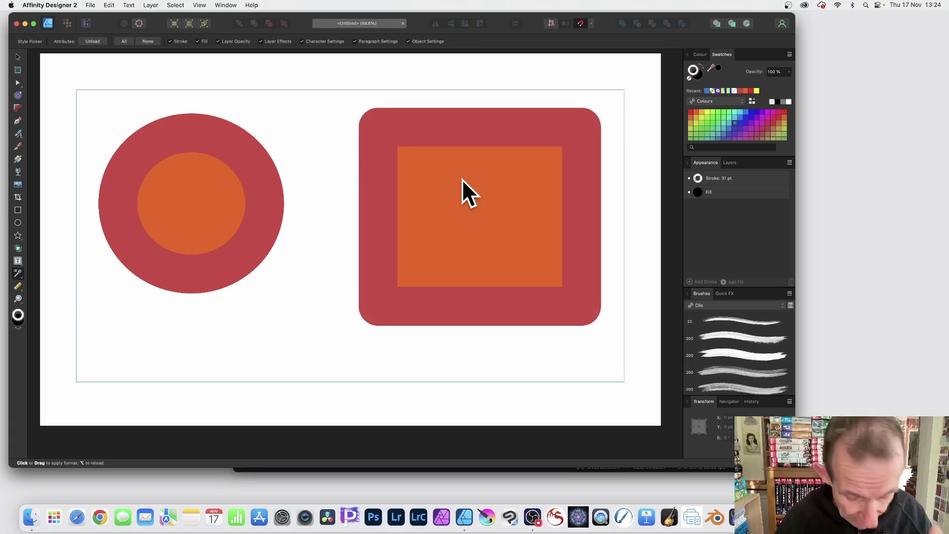
key(super+z)
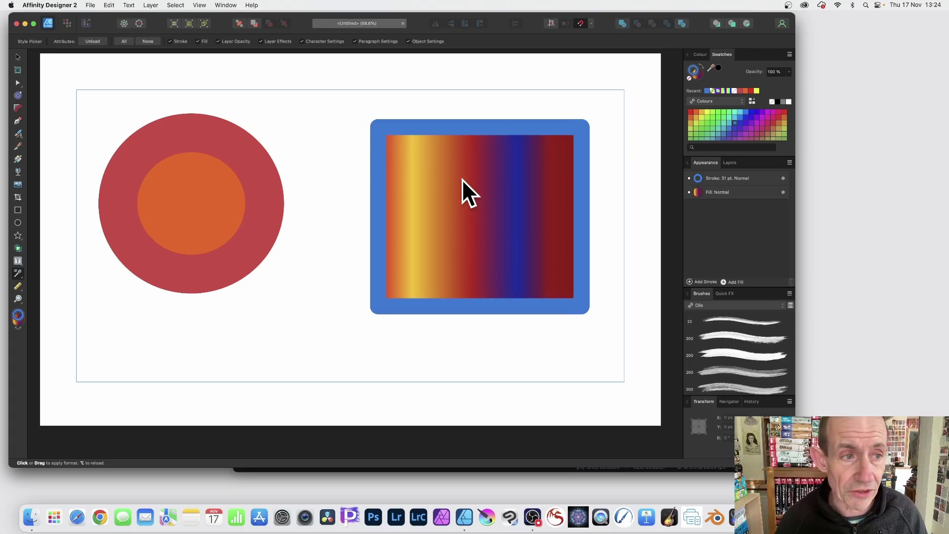
click(18, 58)
click(152, 80)
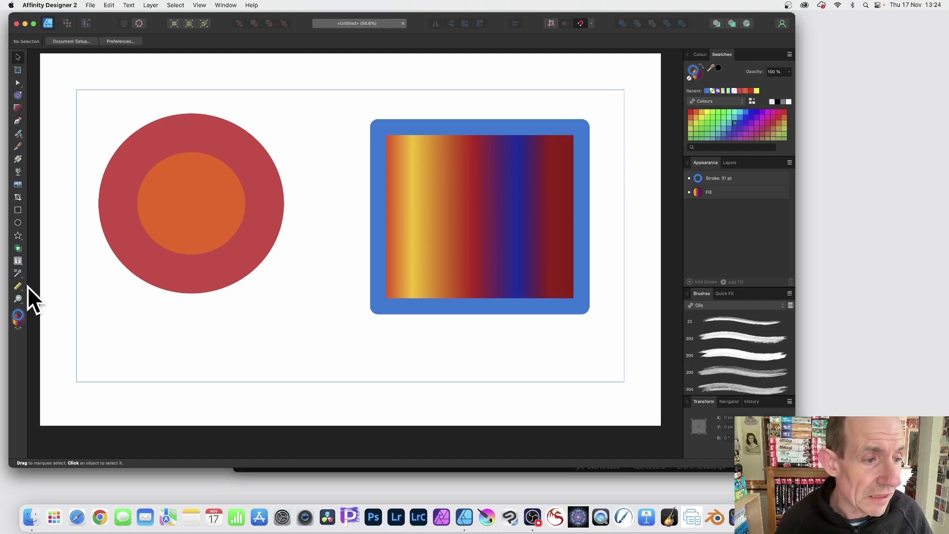
With the Style Picker, unload the old style, sample the gradient rectangle, and apply it to the circle.
click(20, 274)
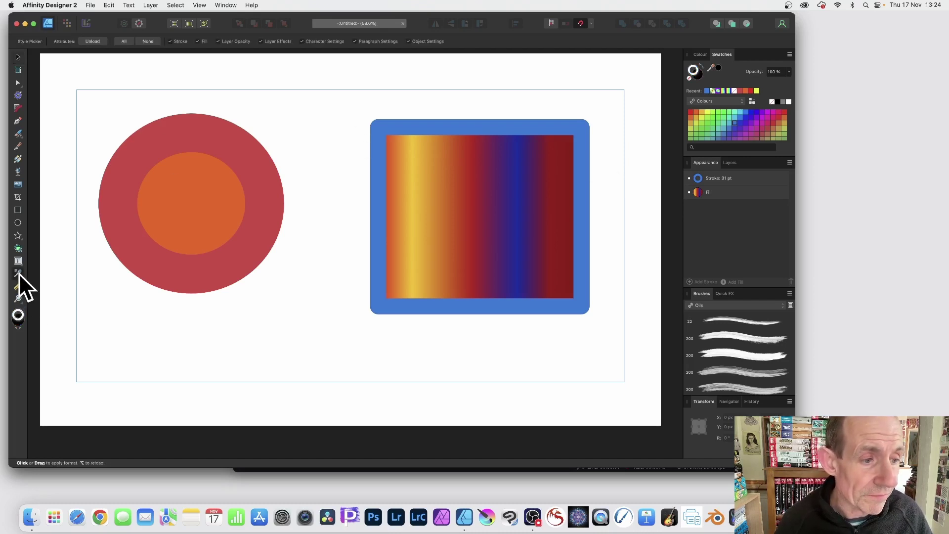
click(92, 40)
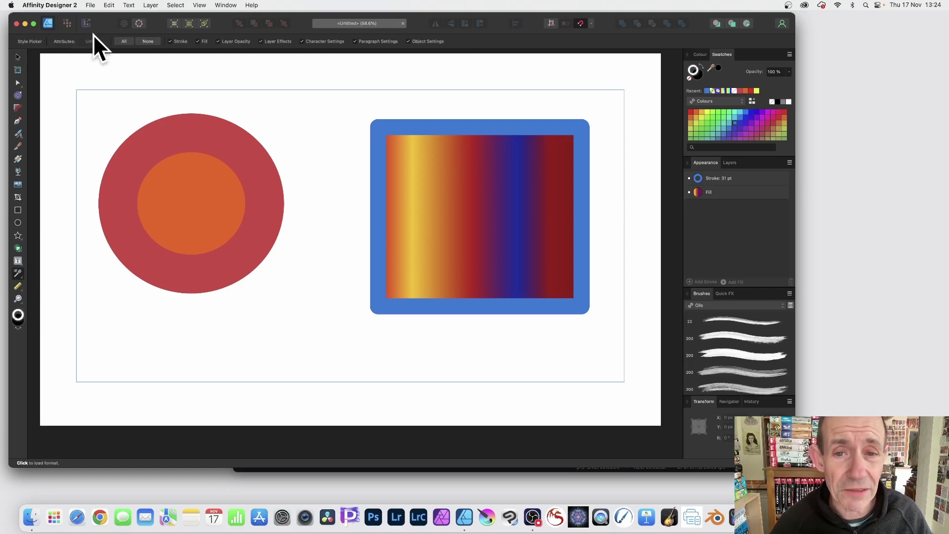
click(489, 162)
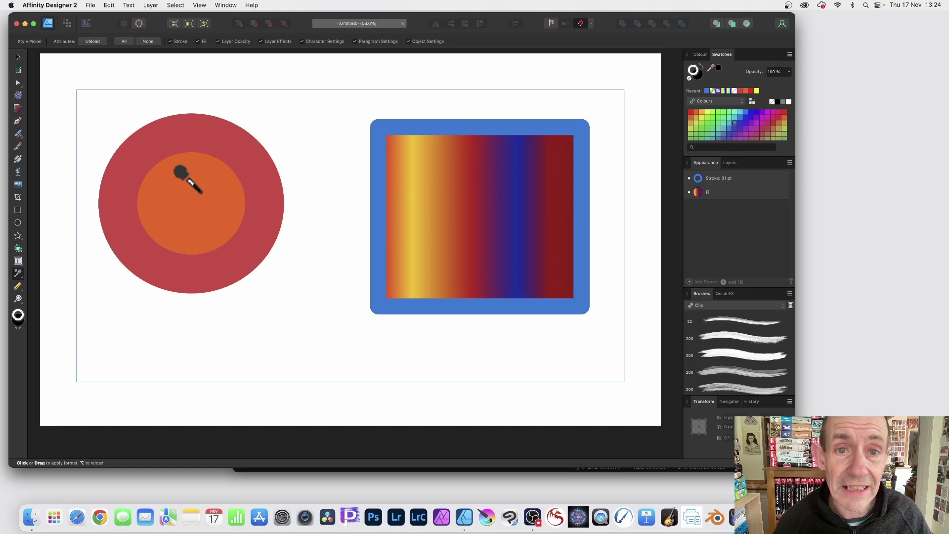
click(186, 178)
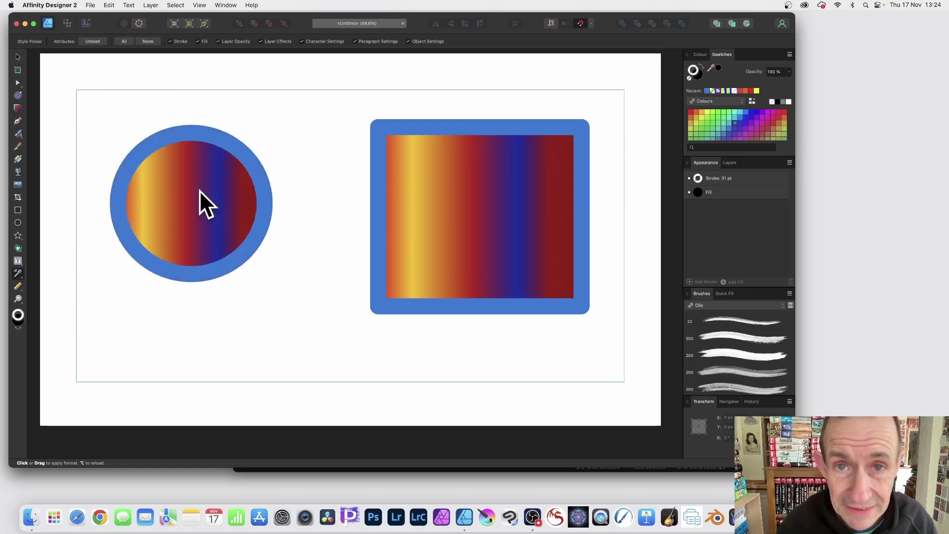